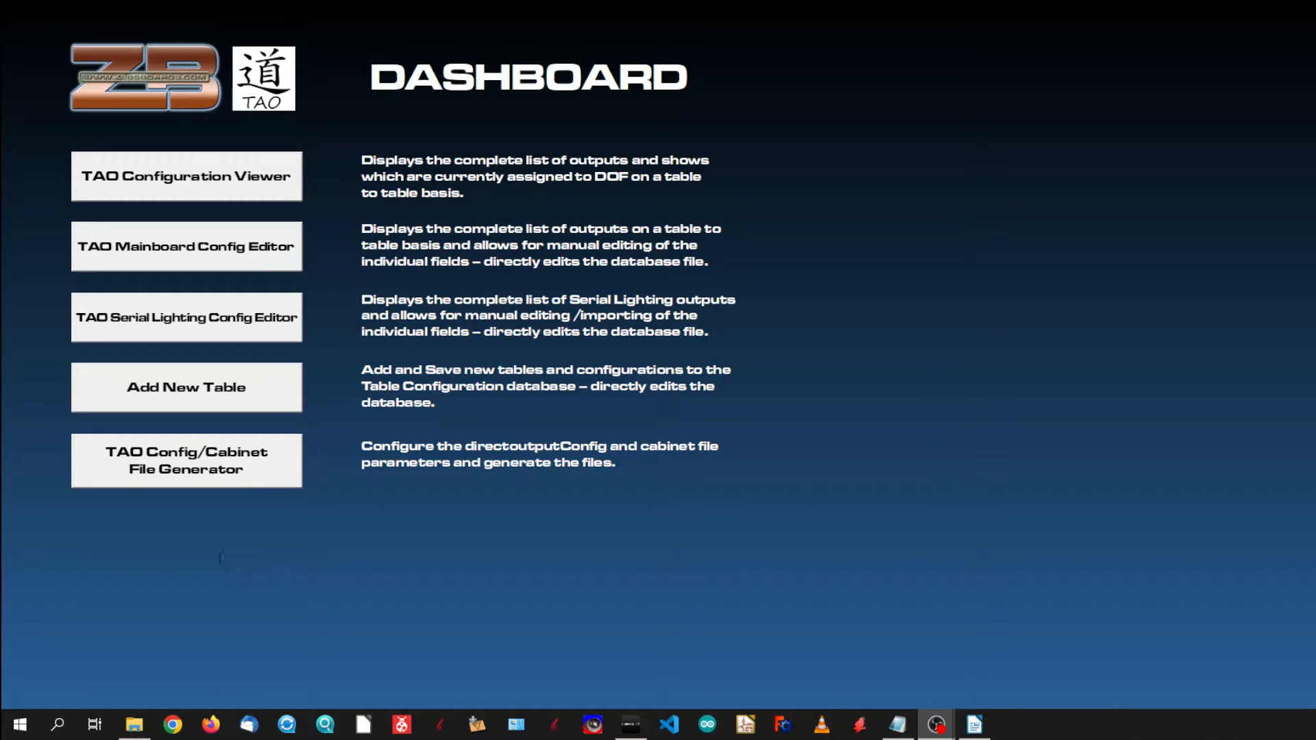
Open the TAO Mainboard Config Editor and retrieve the record for table 15, Attack From Mars
click(206, 262)
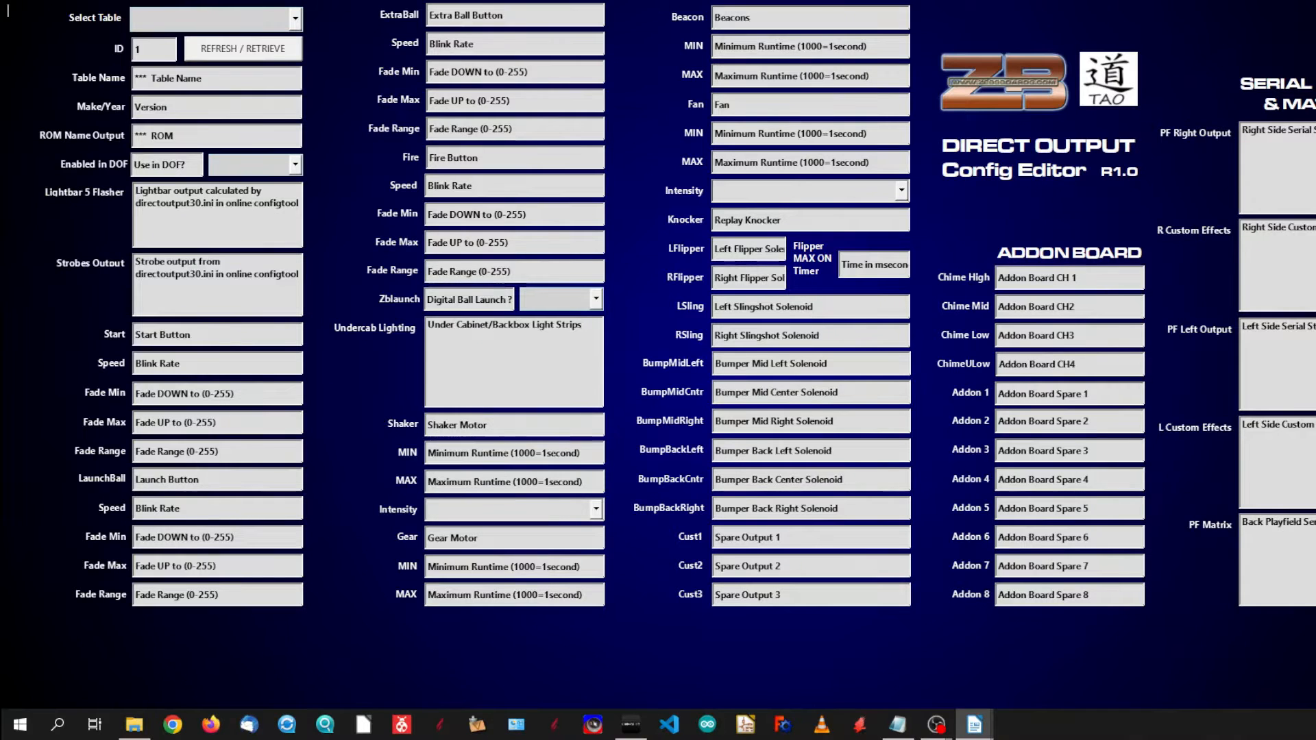
click(296, 19)
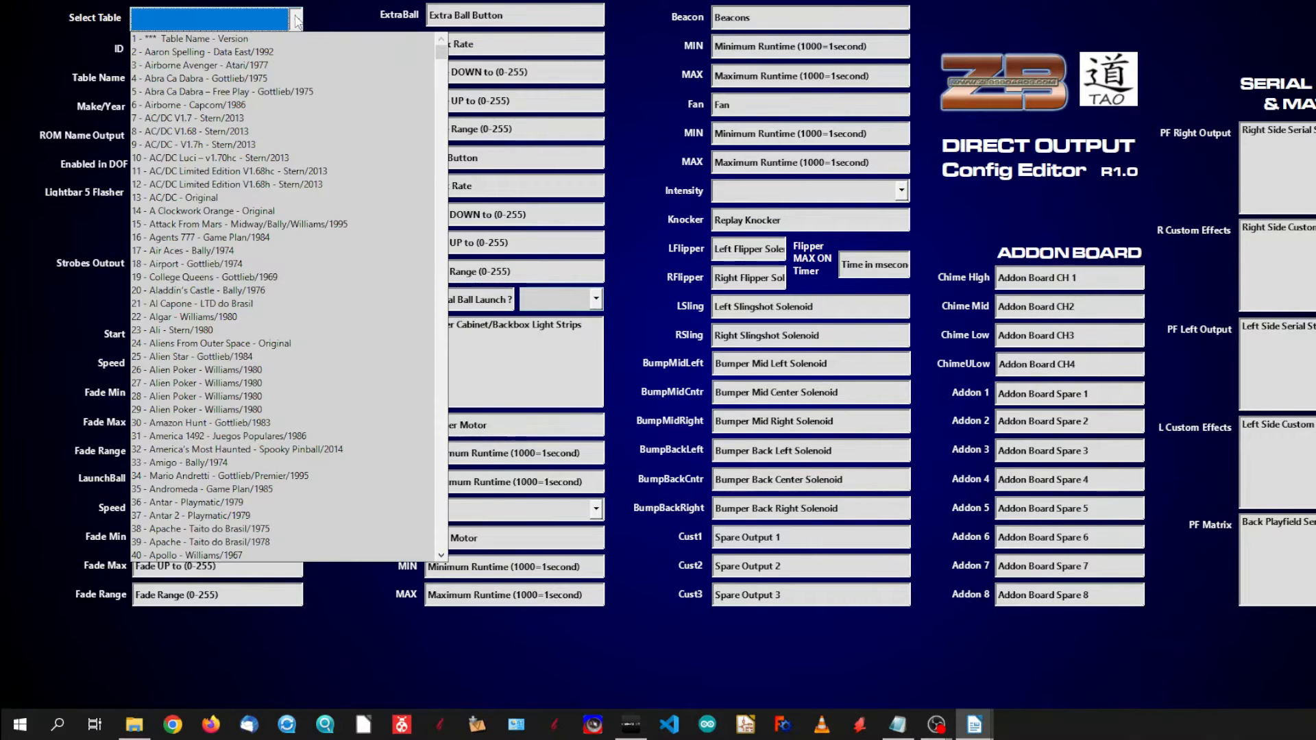
click(236, 224)
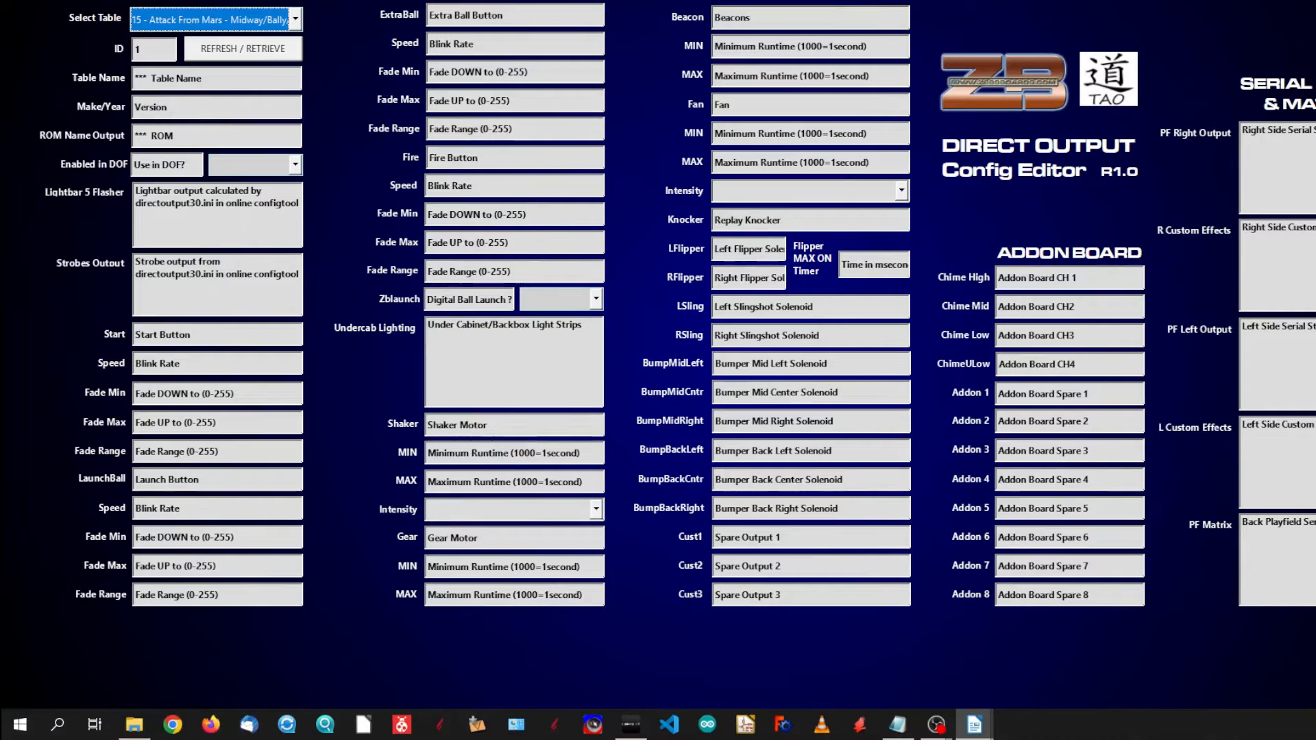
click(259, 48)
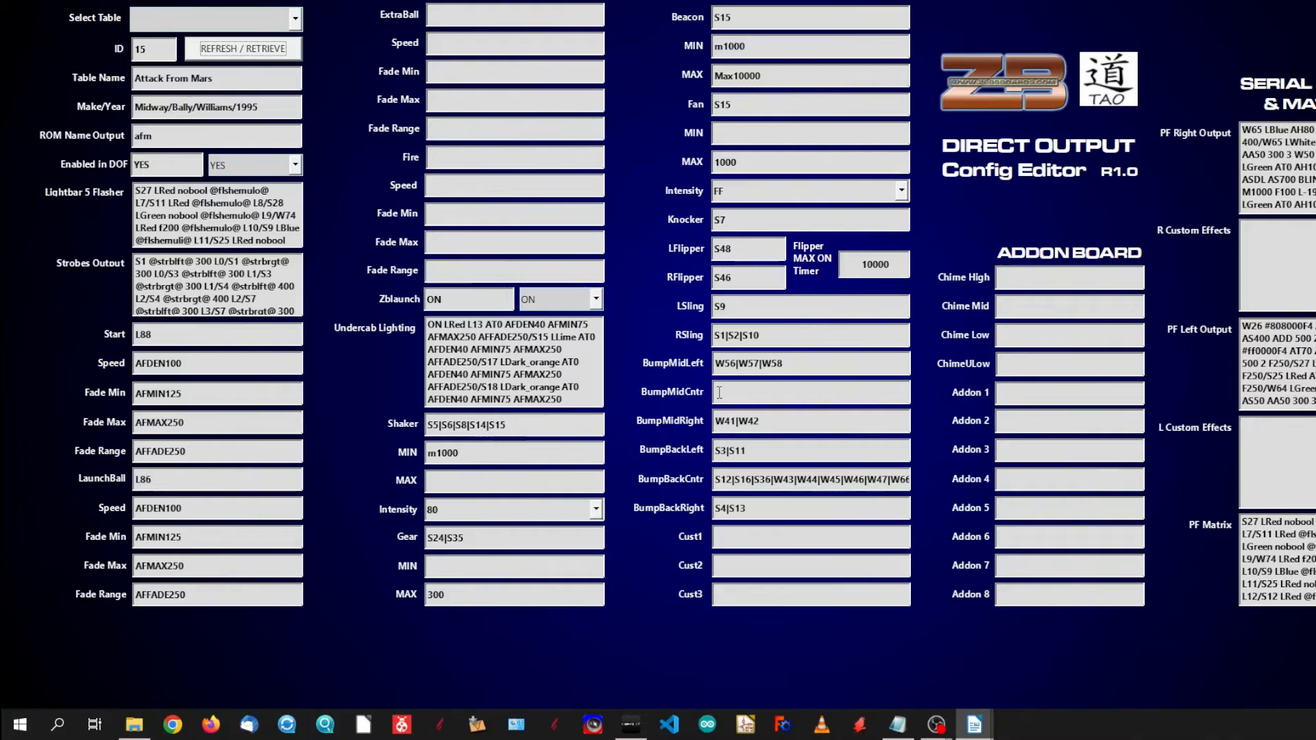
Assign the outputs S12|S16|W44 to the empty BumpMidCntr field
click(761, 396)
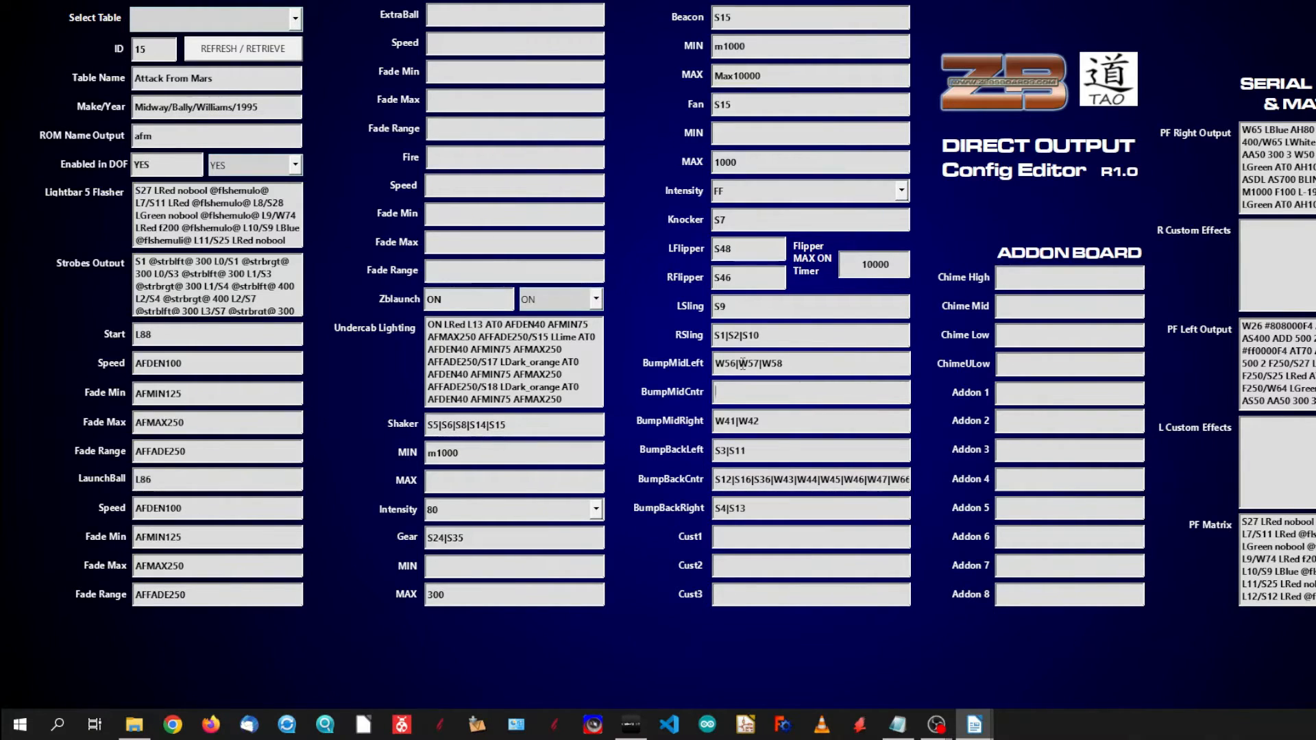
drag(742, 363, 763, 364)
click(784, 452)
drag(716, 479, 732, 480)
drag(734, 479, 771, 480)
click(728, 390)
text(S12)
text(|S16|W44)
drag(778, 396, 713, 395)
click(957, 617)
Assign L86 to the Fire output and set its blink speed to AFDEN100
double_click(179, 479)
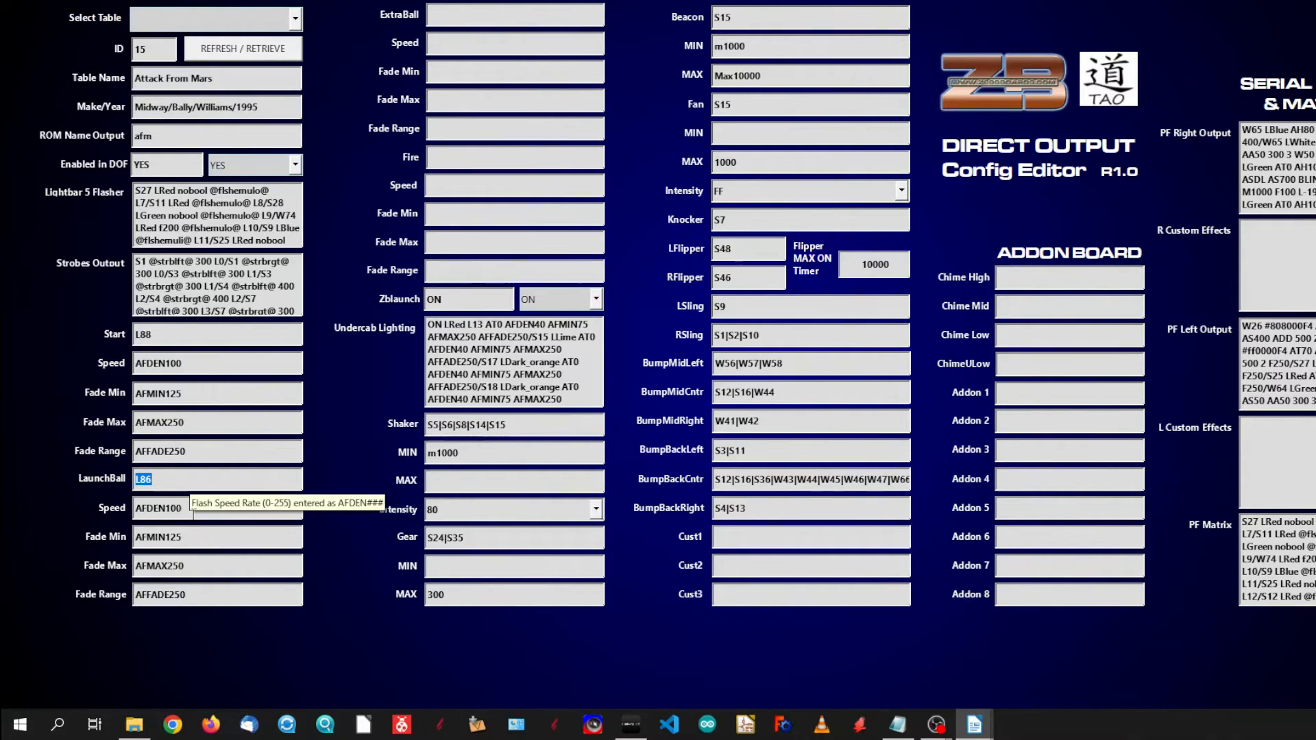
click(181, 482)
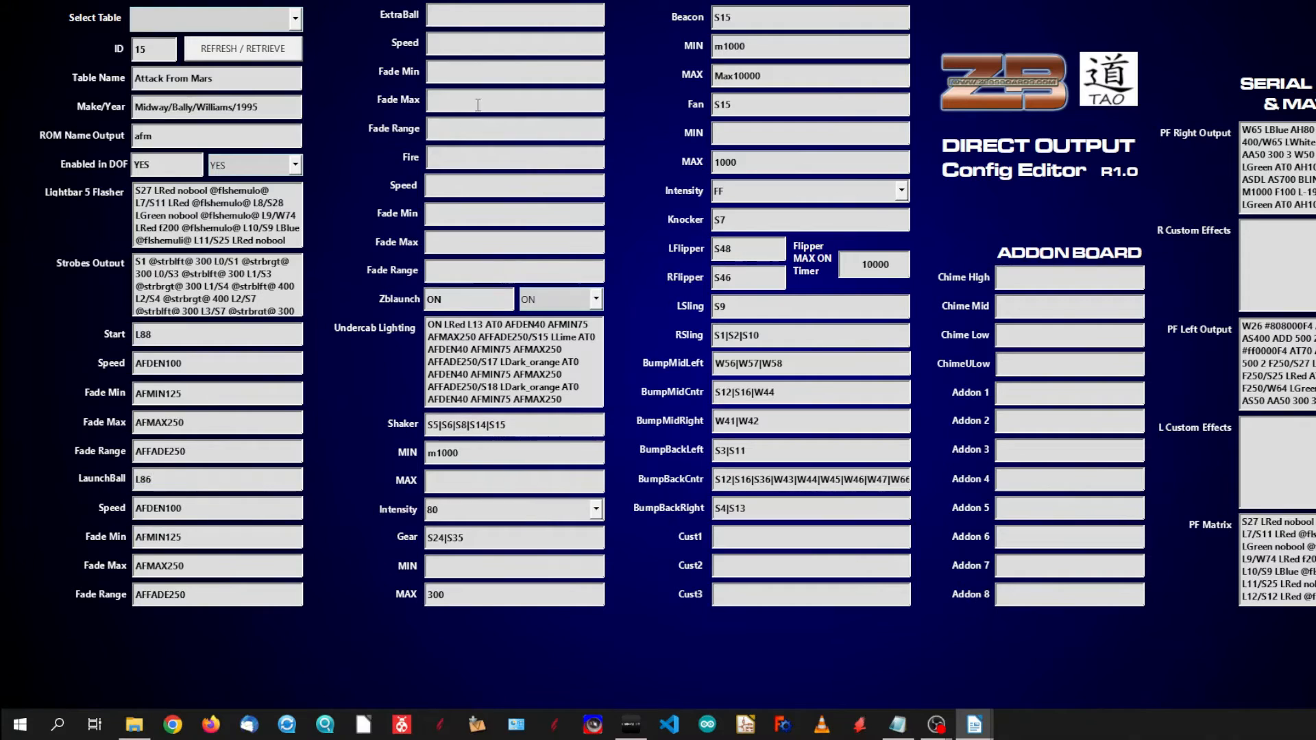
click(432, 158)
text(L86)
click(447, 190)
text(ON)
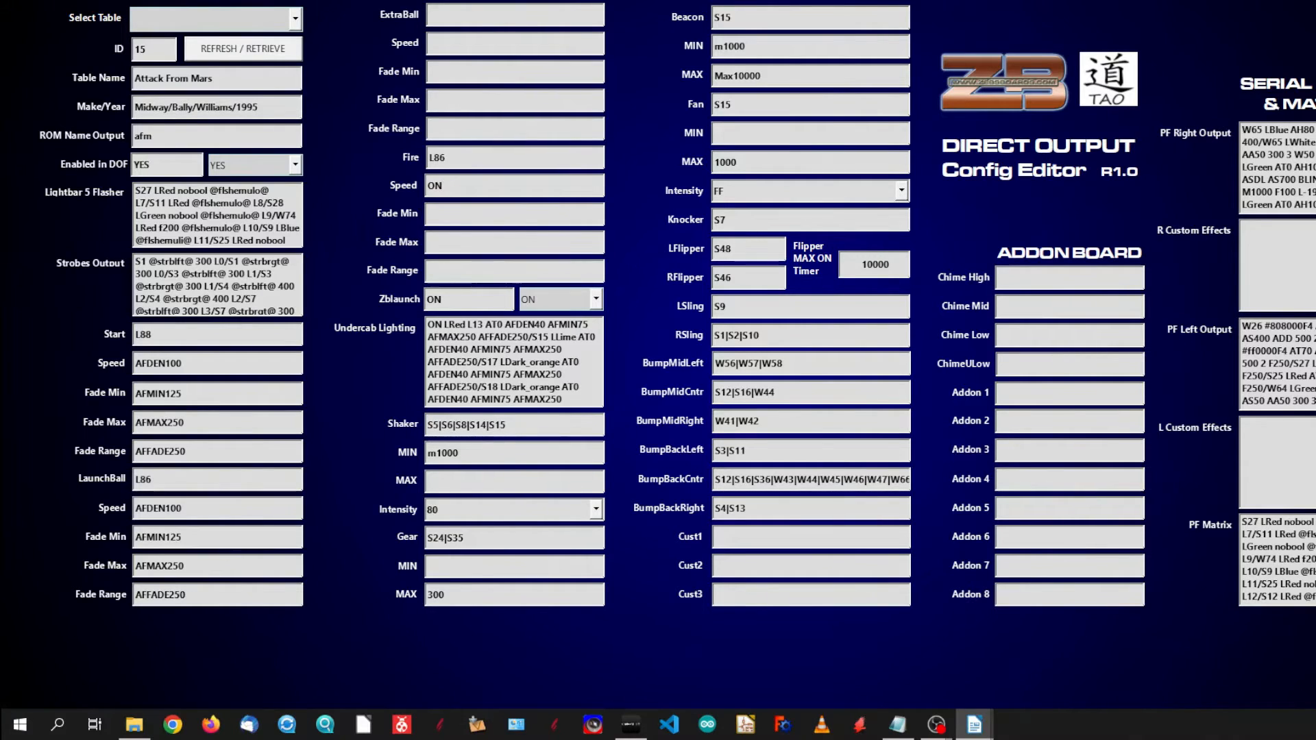
double_click(451, 186)
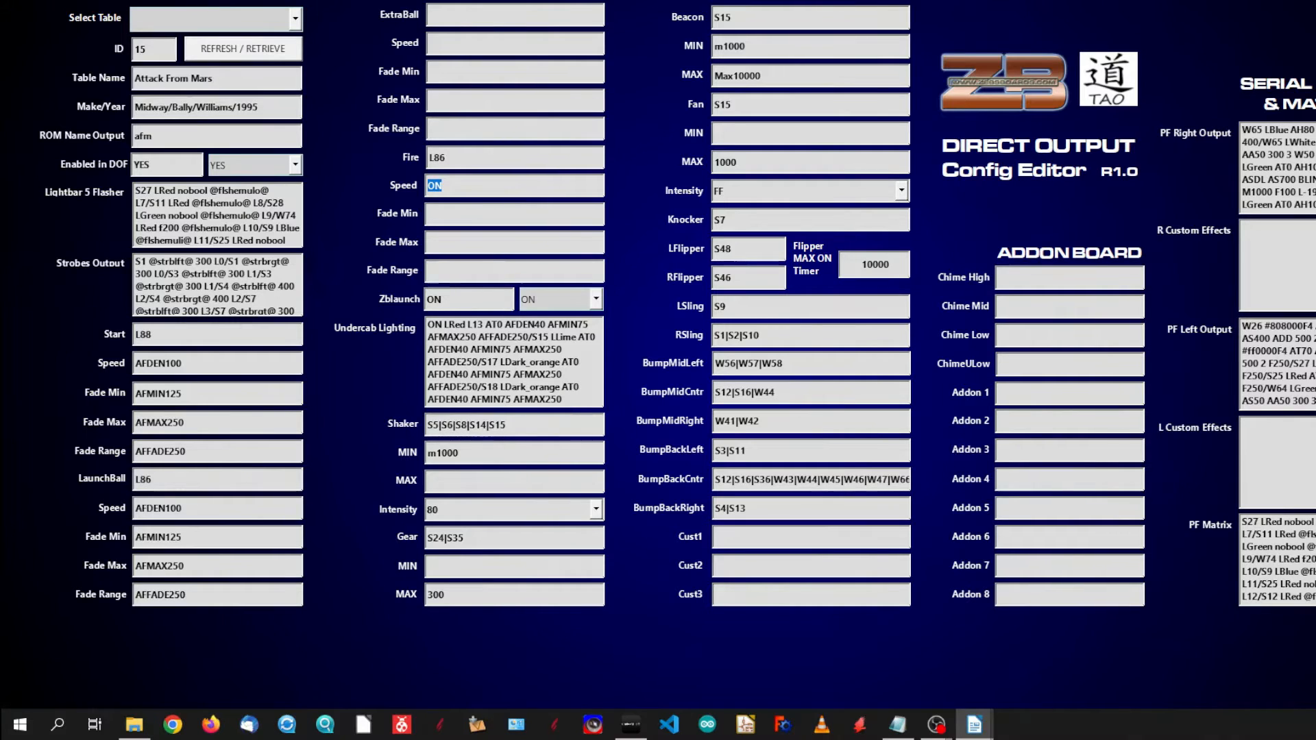
text(AFDEN)
text(100)
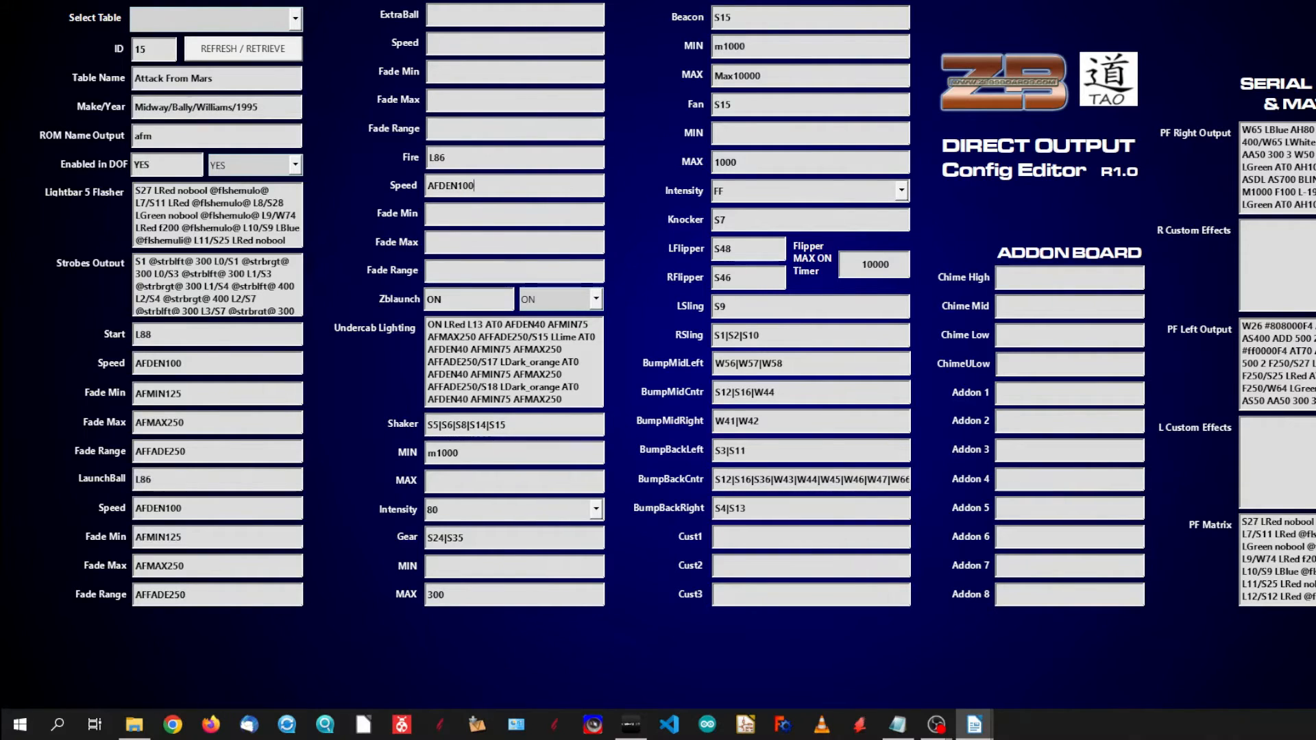
Set the Fire output's Fade Min to AFMIN75, Fade Max to AFMAX250 and Fade Range to AFADE250
key(Tab)
text(AFMIN75)
click(529, 241)
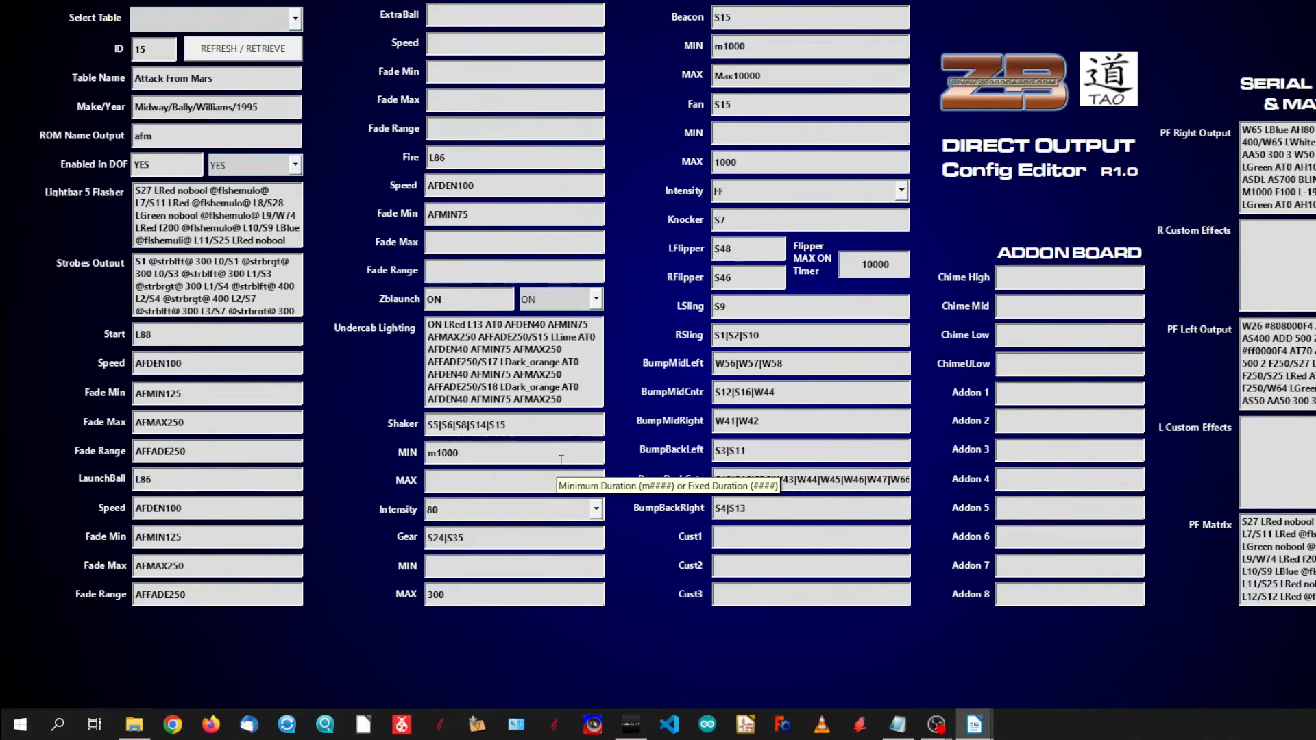
text(AFMAX250)
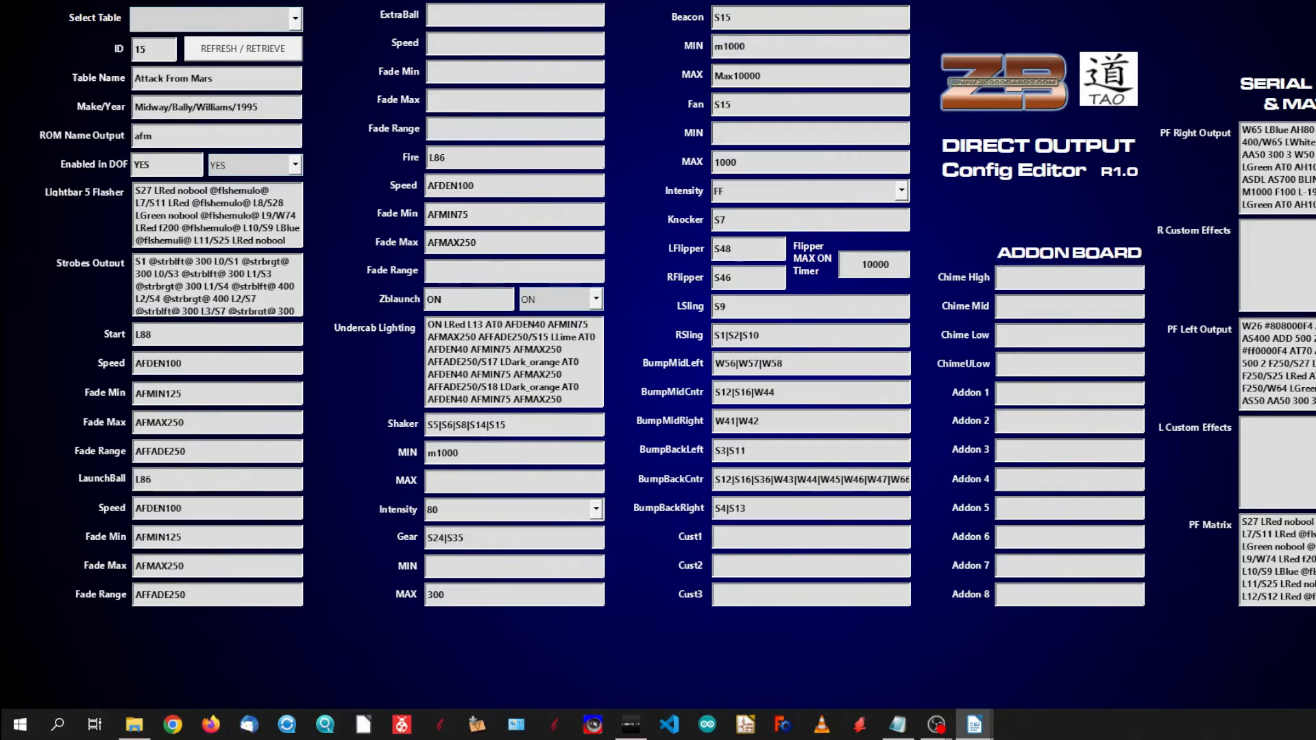
click(452, 271)
text(AFADE250)
Save the modified Attack From Mars record to the database and close the config editor
click(253, 49)
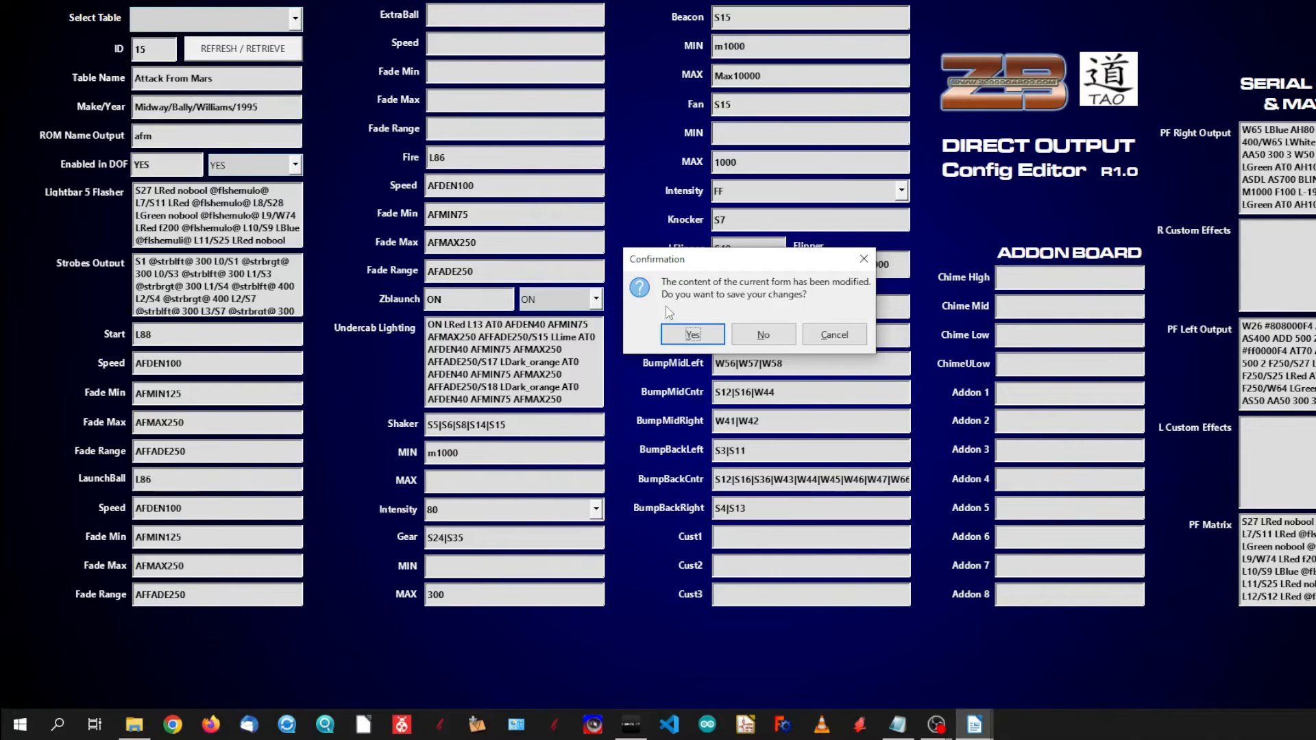
click(693, 334)
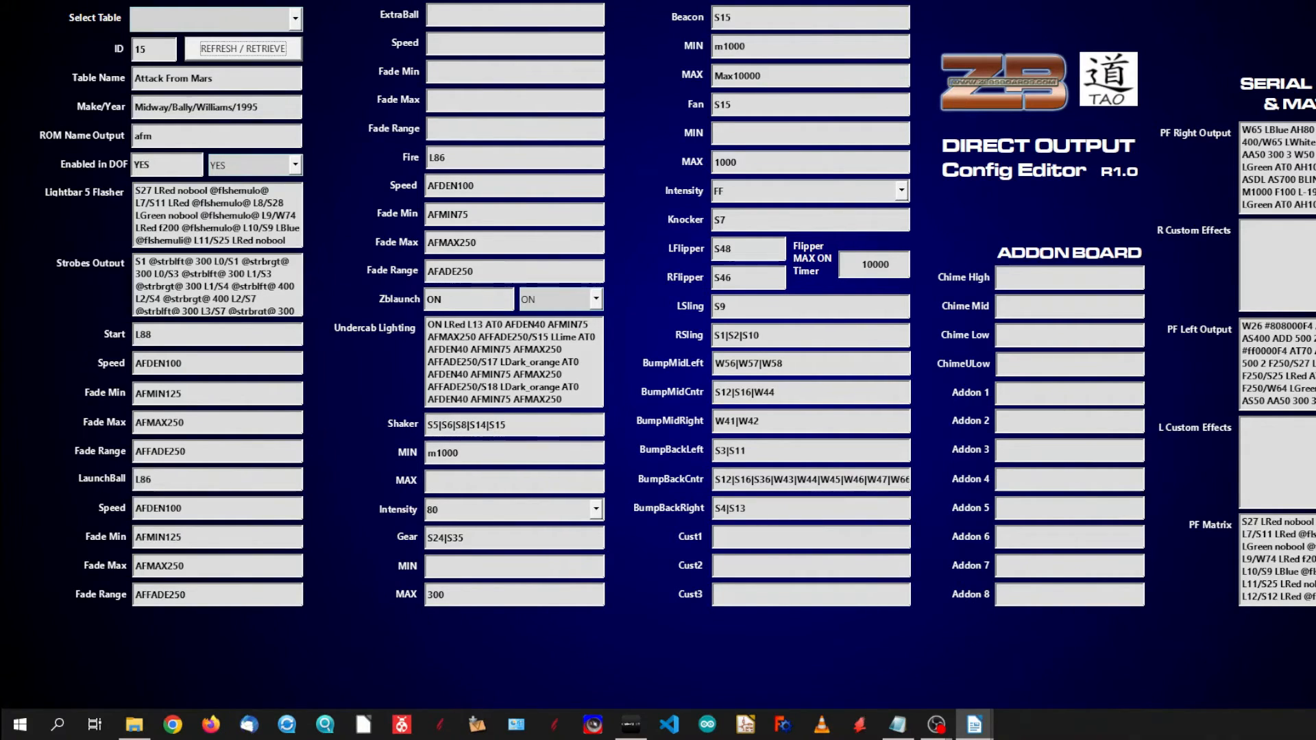
key(alt+F4)
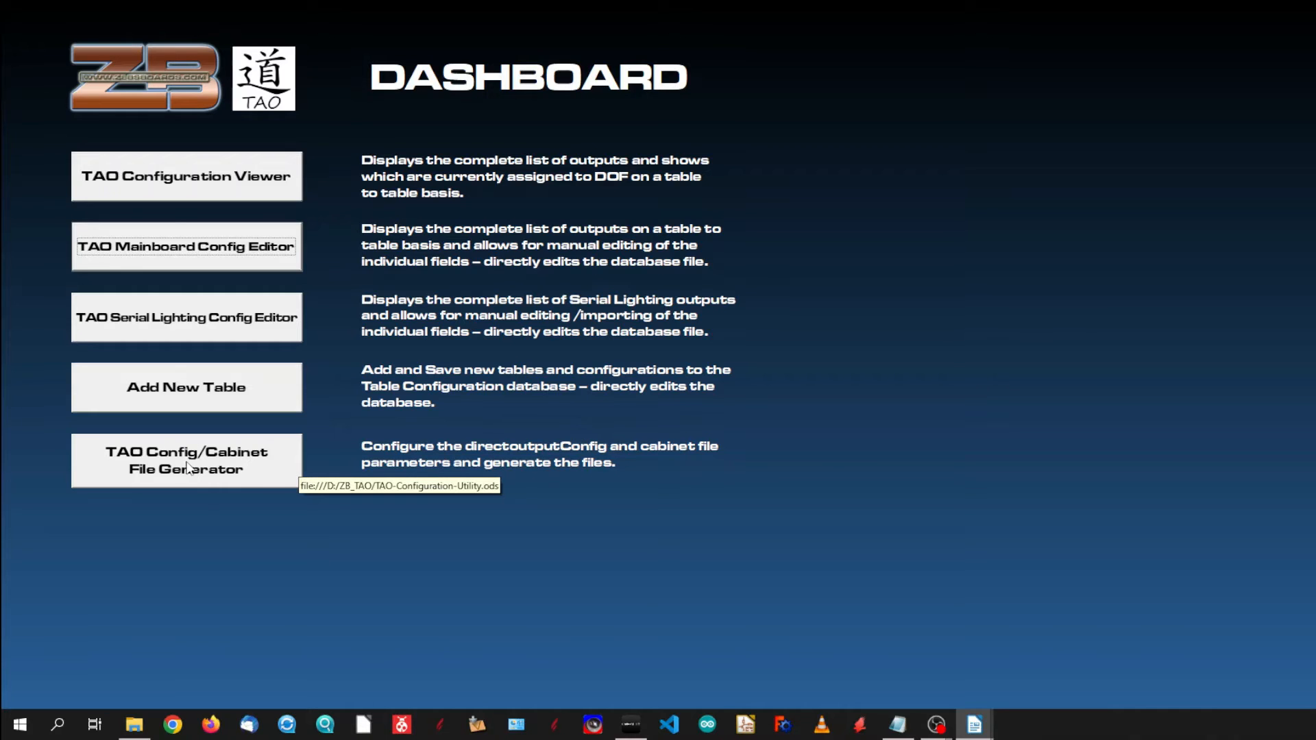
Open the TAO Config/Cabinet File Generator and display the TAO-configdata table from the odb-configtool data source
click(245, 471)
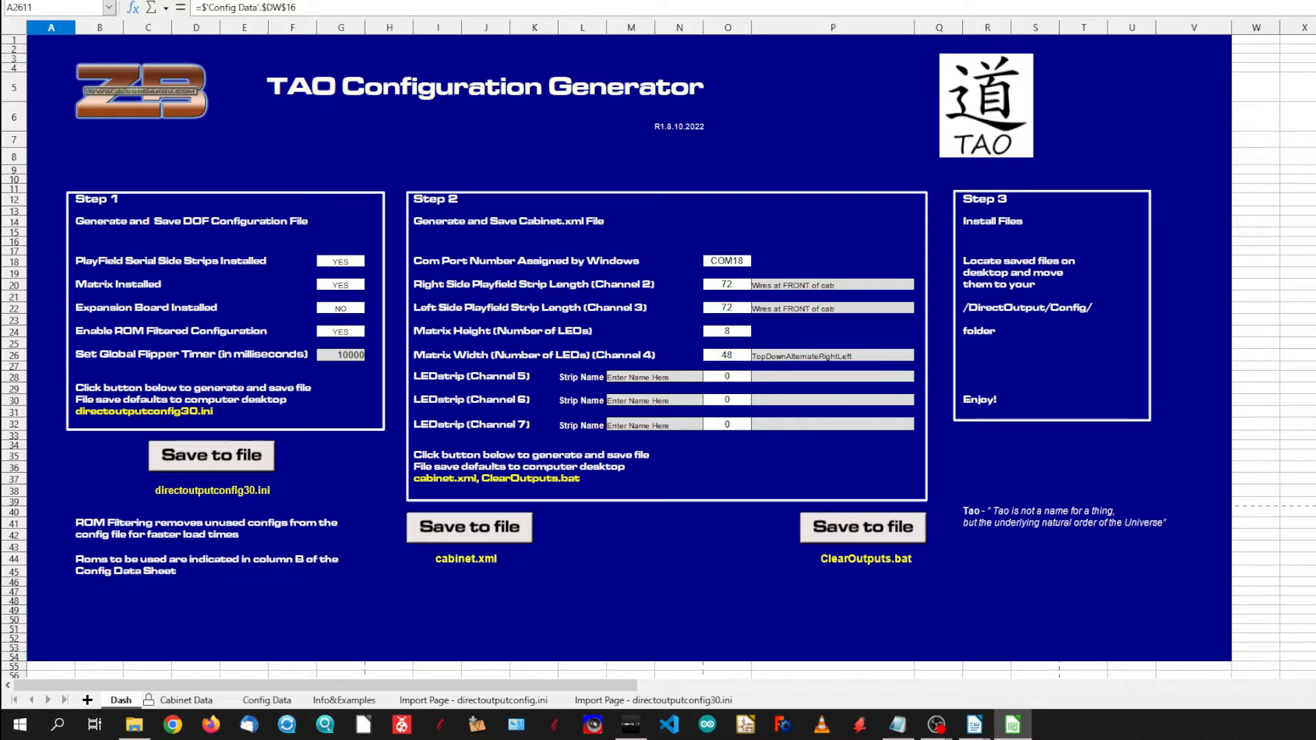
click(68, 1)
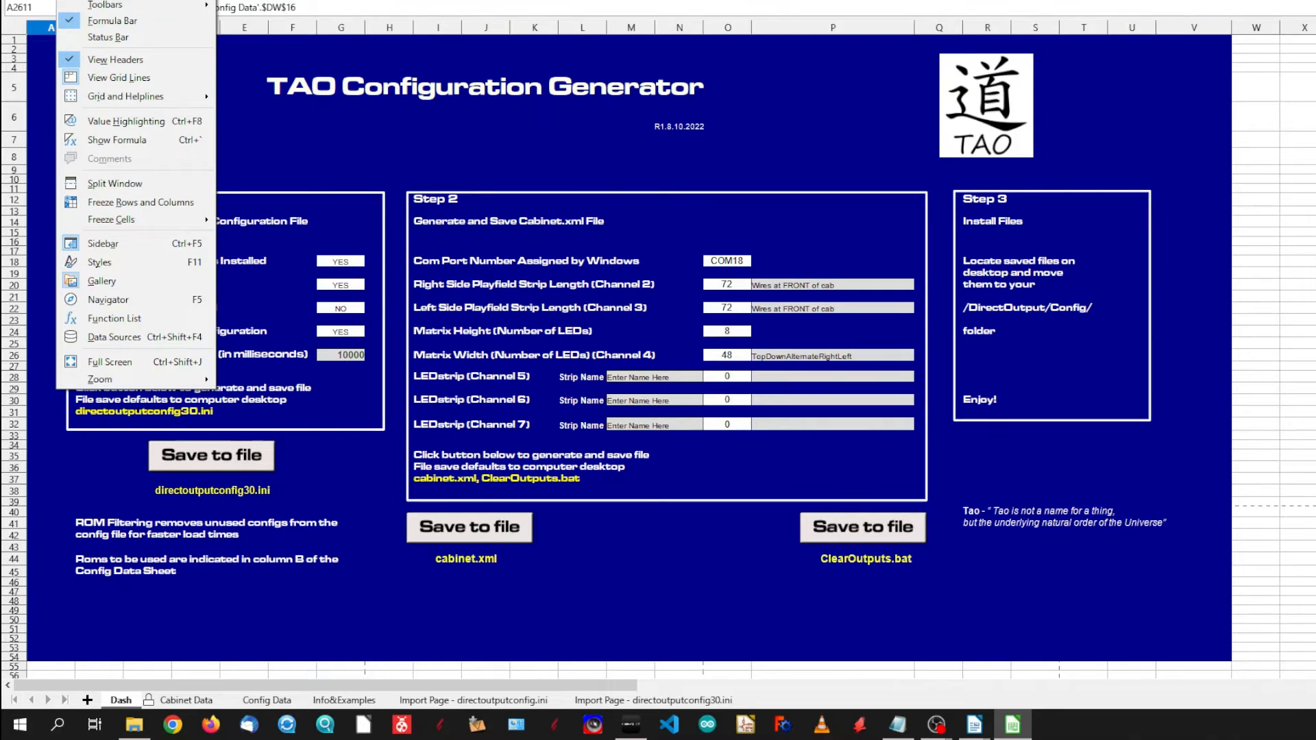
click(110, 337)
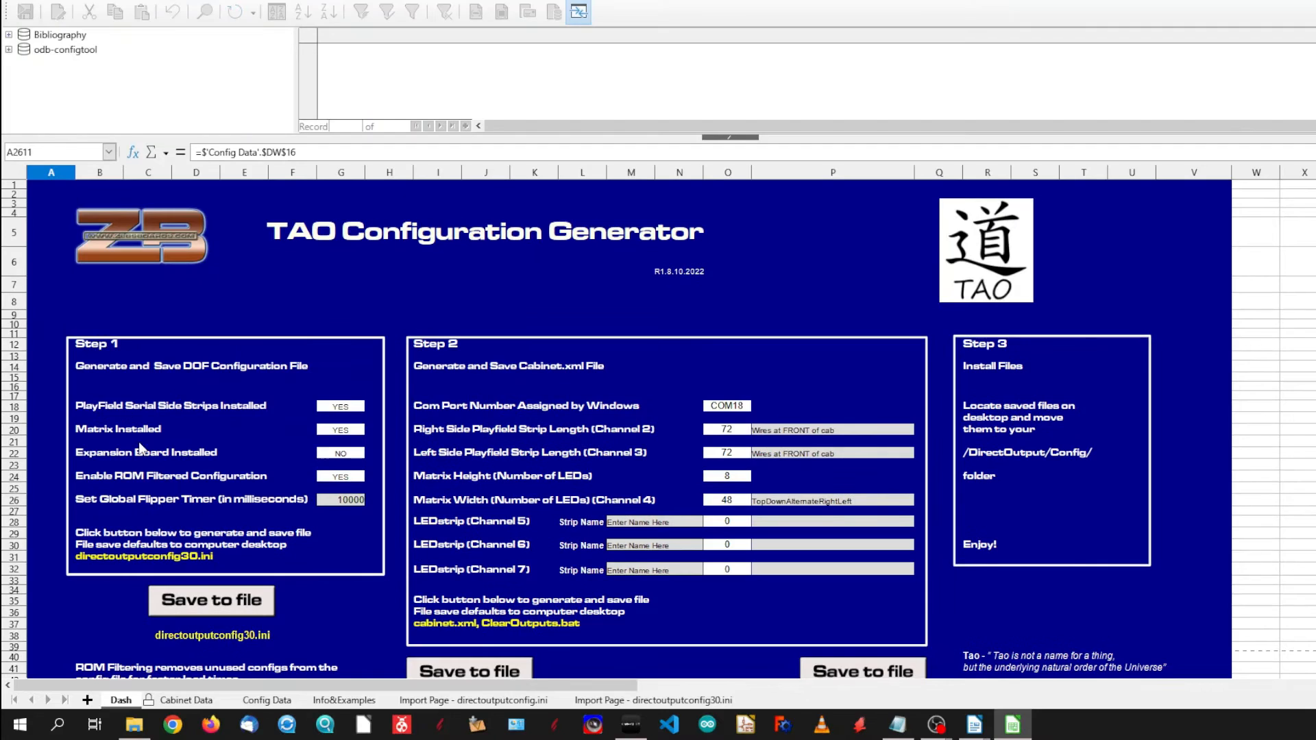
click(9, 49)
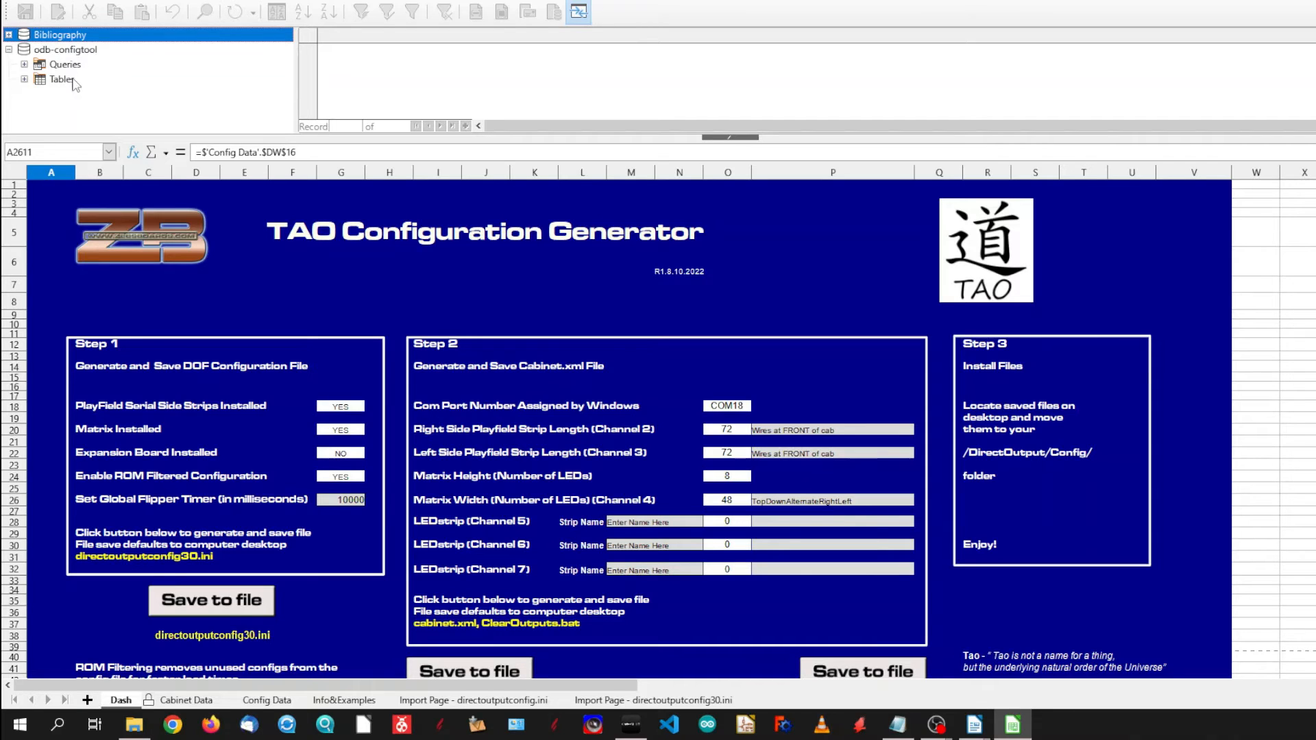
click(24, 79)
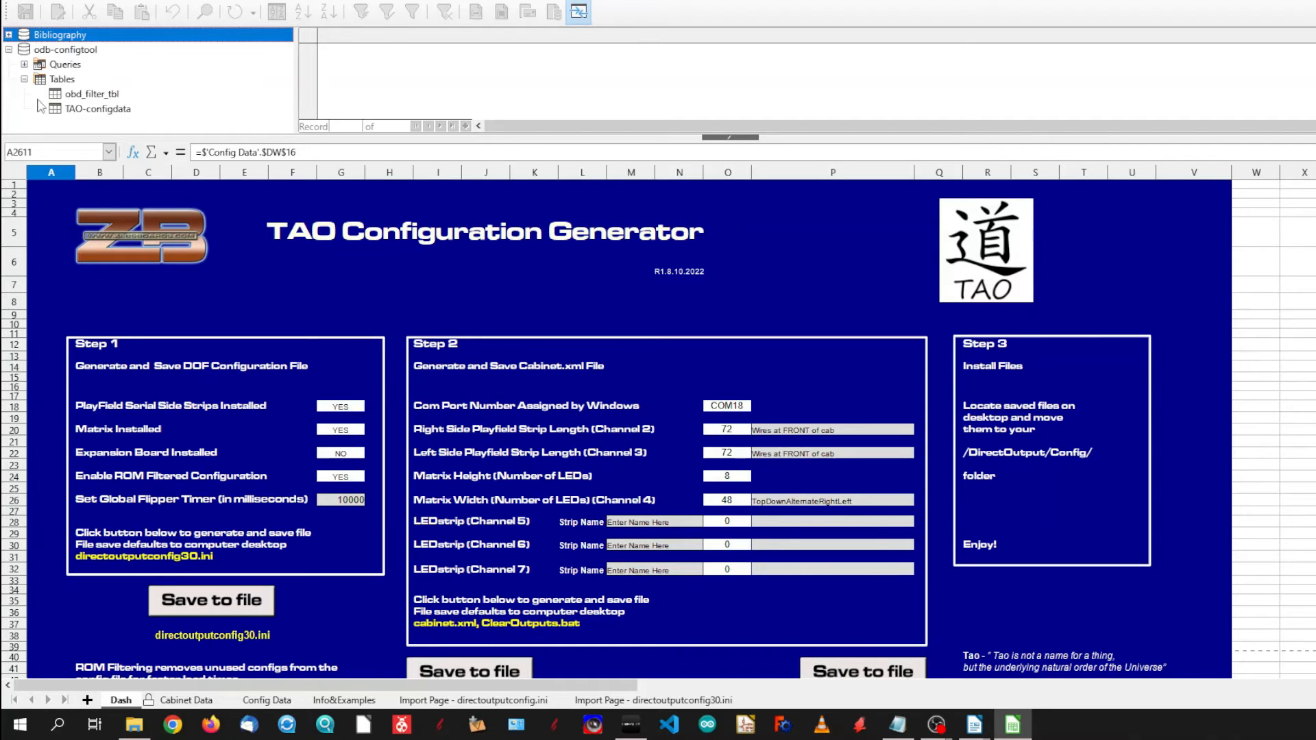
click(75, 110)
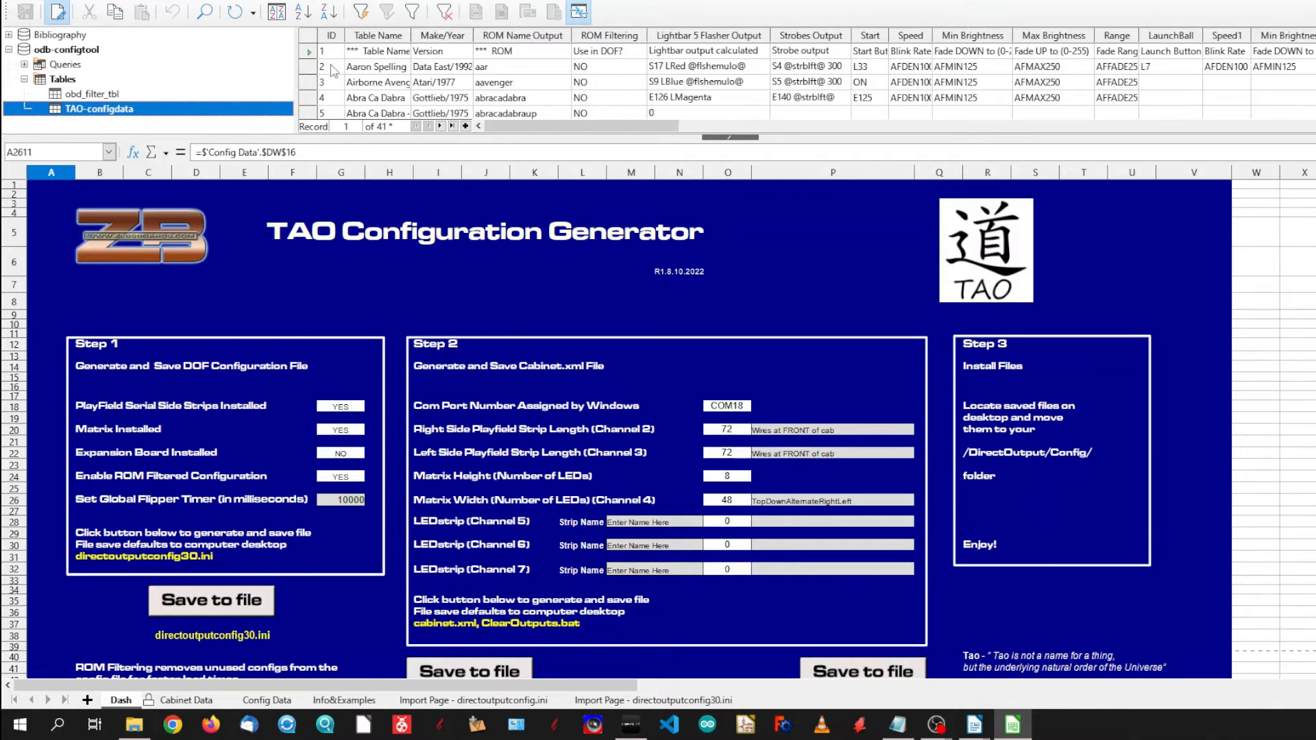
Import all TAO-configdata records into the import region of the Config Data sheet, then clear the selections
click(312, 37)
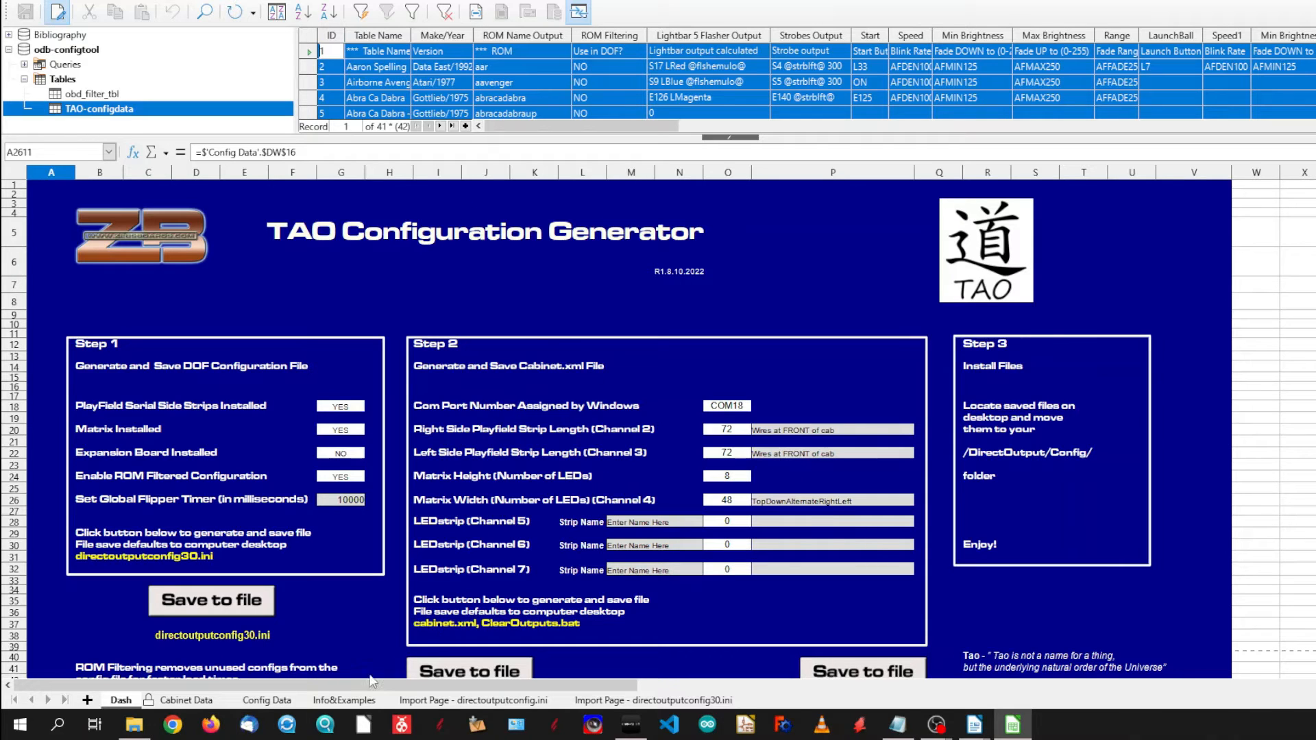
click(269, 699)
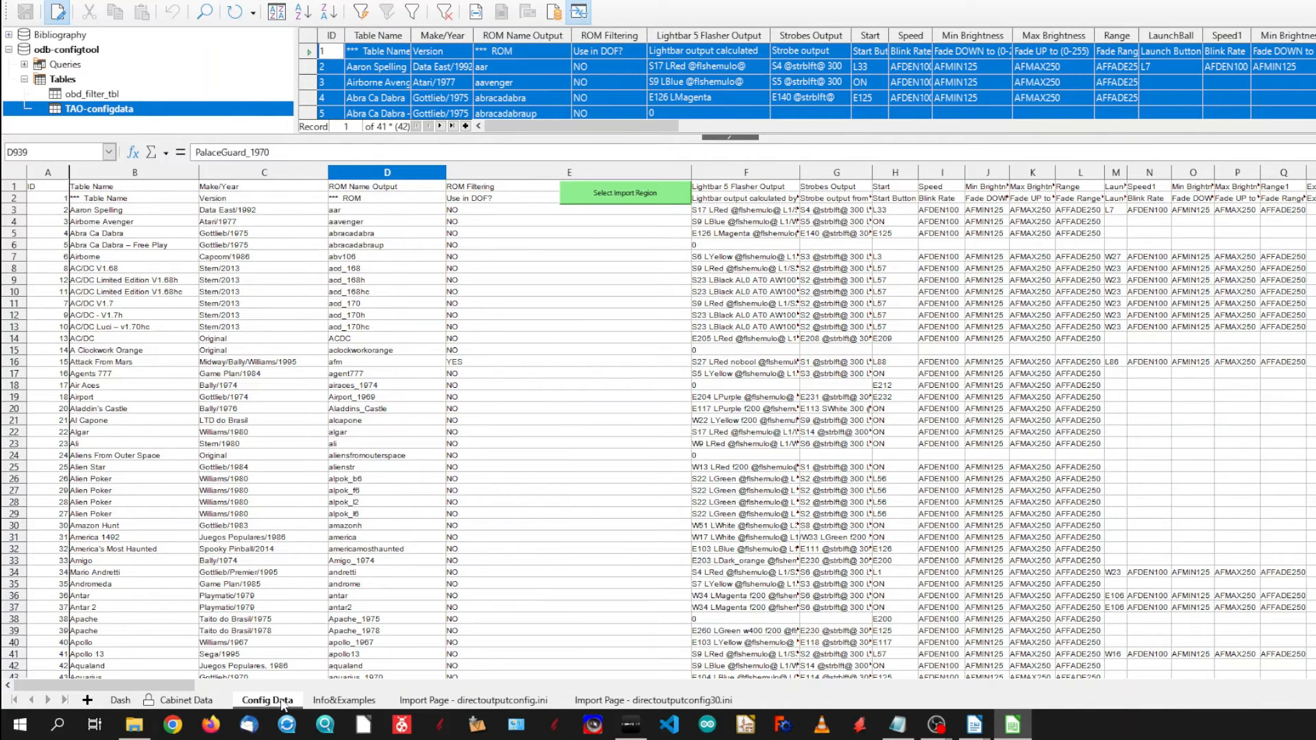
click(618, 205)
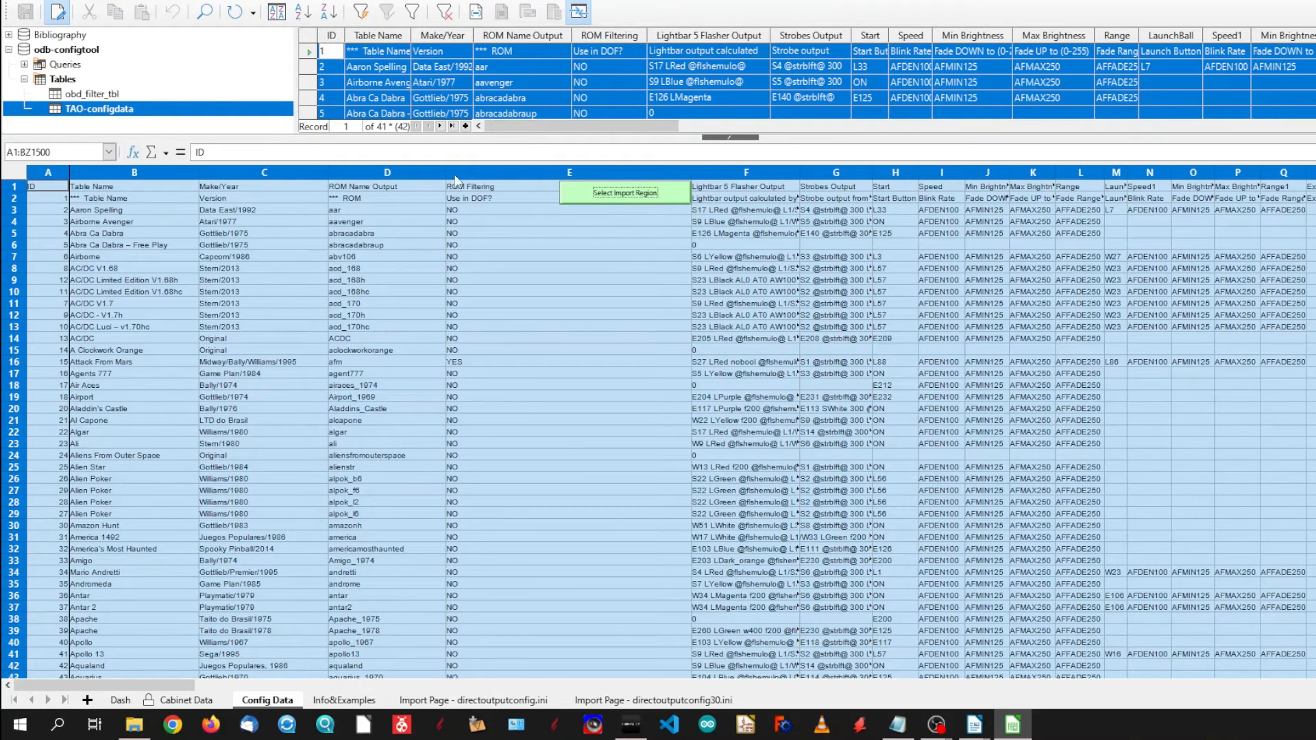
click(477, 16)
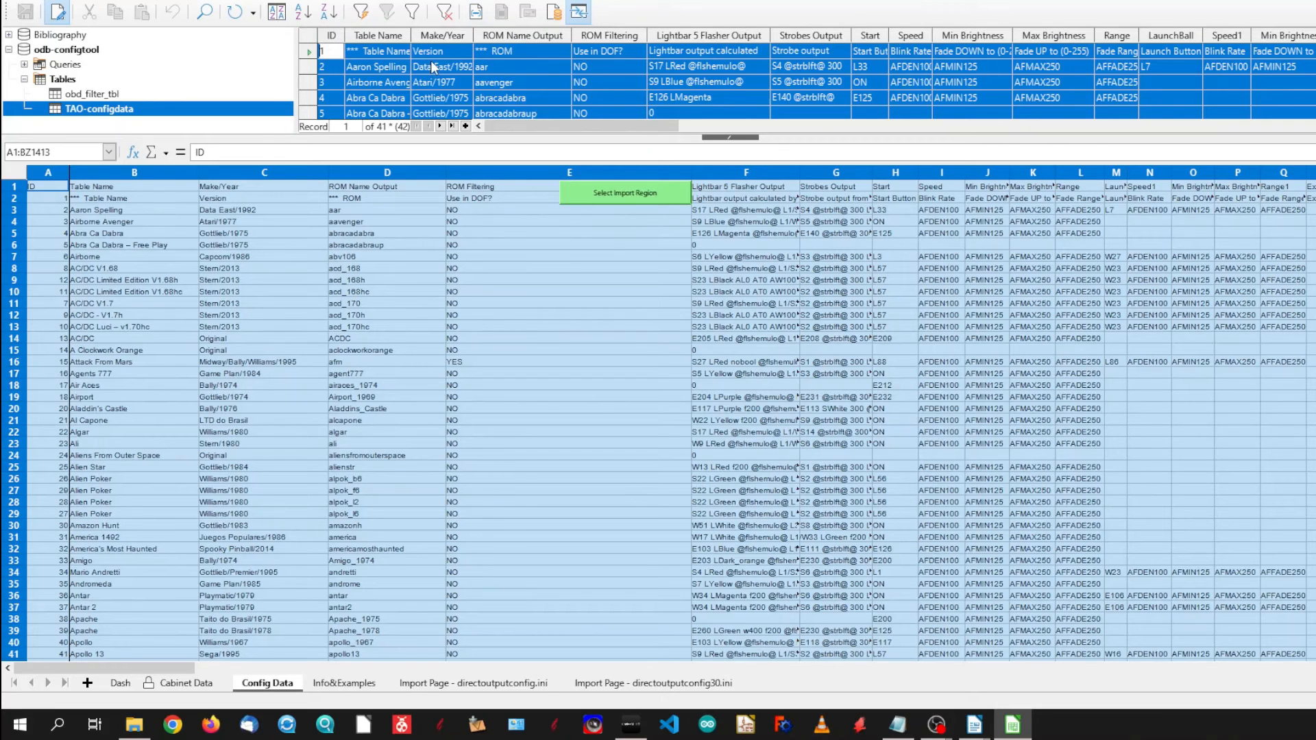
click(469, 84)
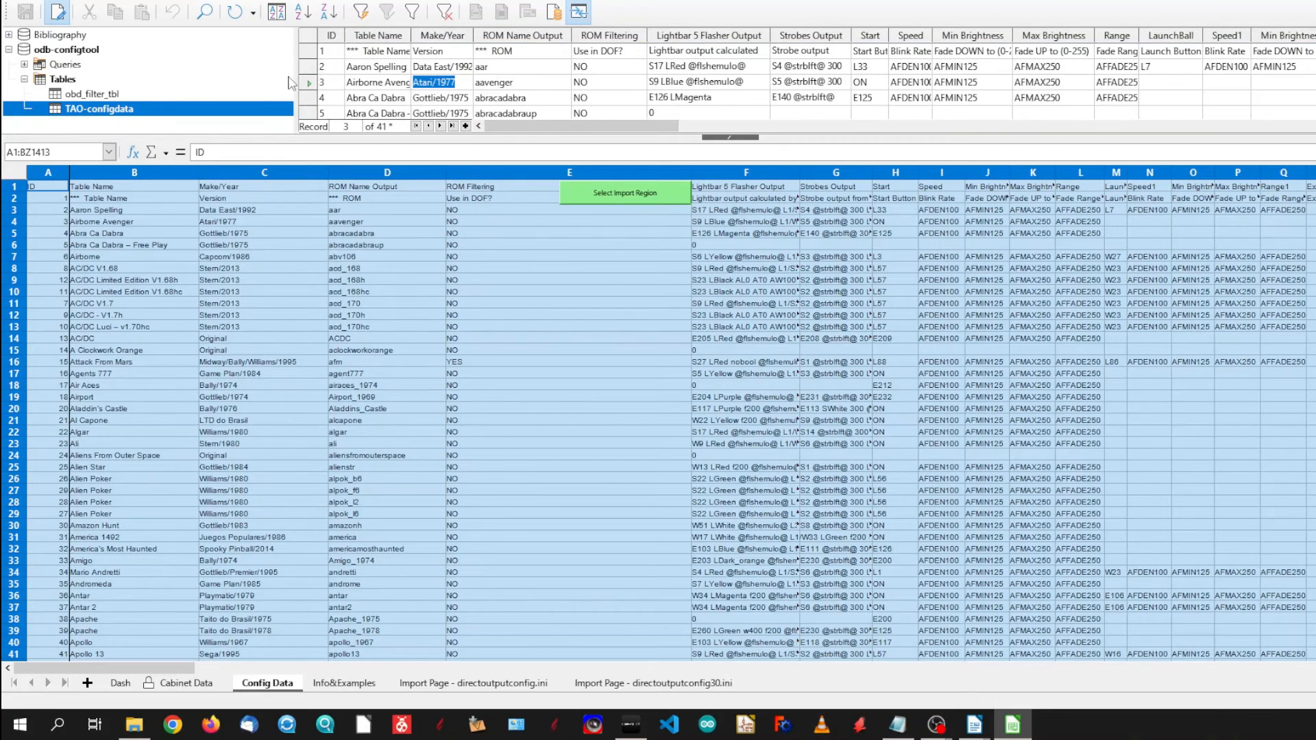
click(306, 52)
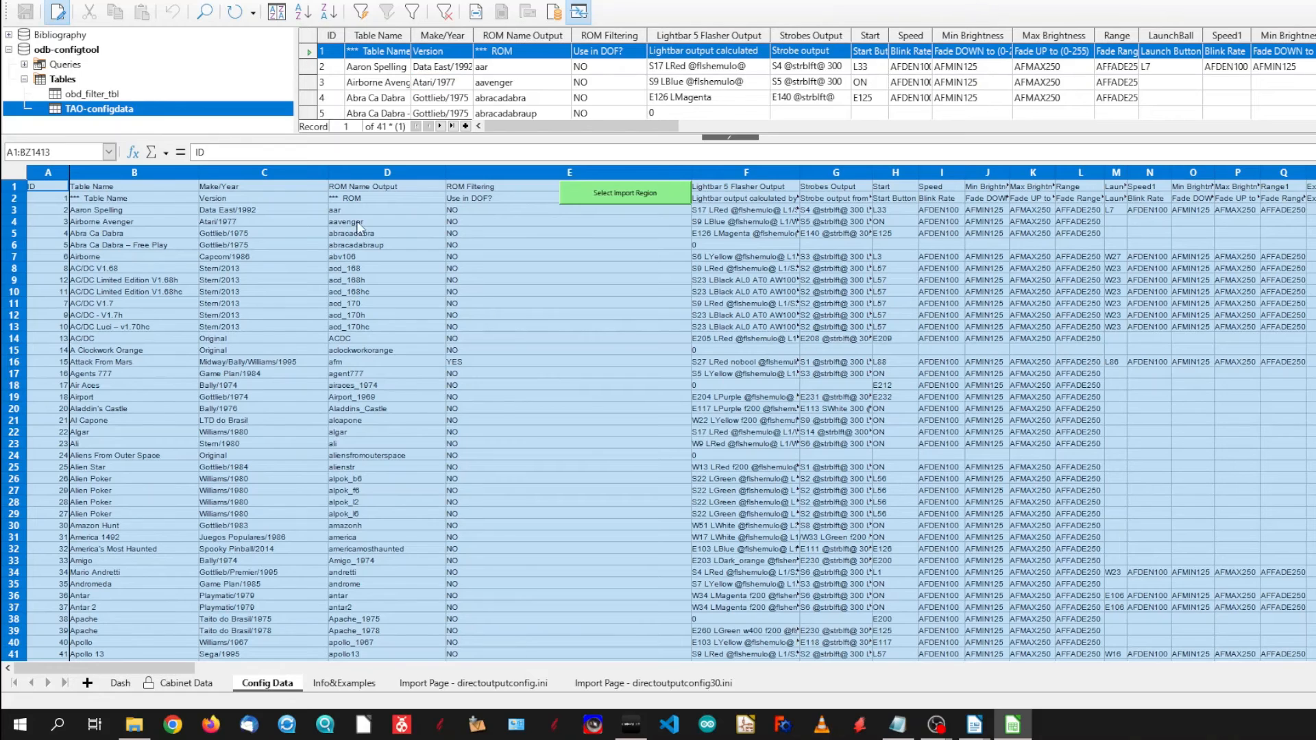
click(516, 290)
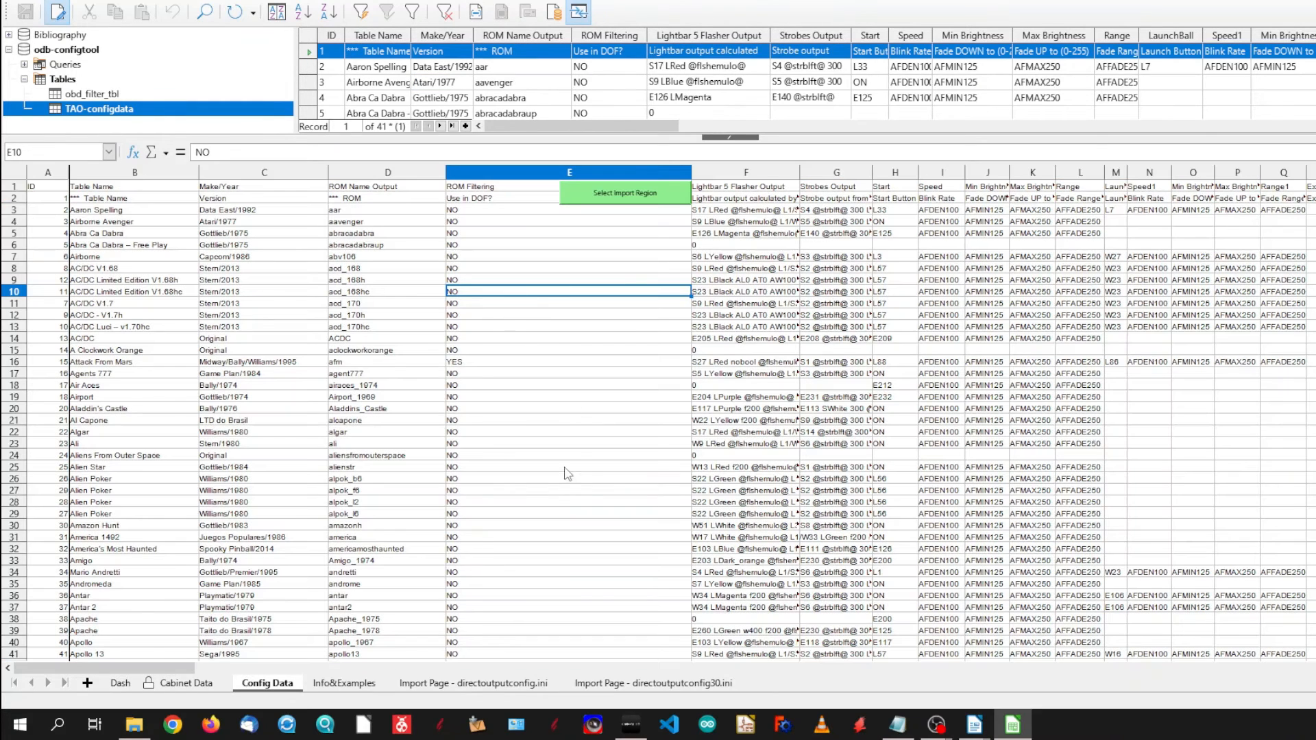
Generate the DOF configuration file from the Dash sheet and save it to the desktop as directoutputconfig30.ini
click(120, 683)
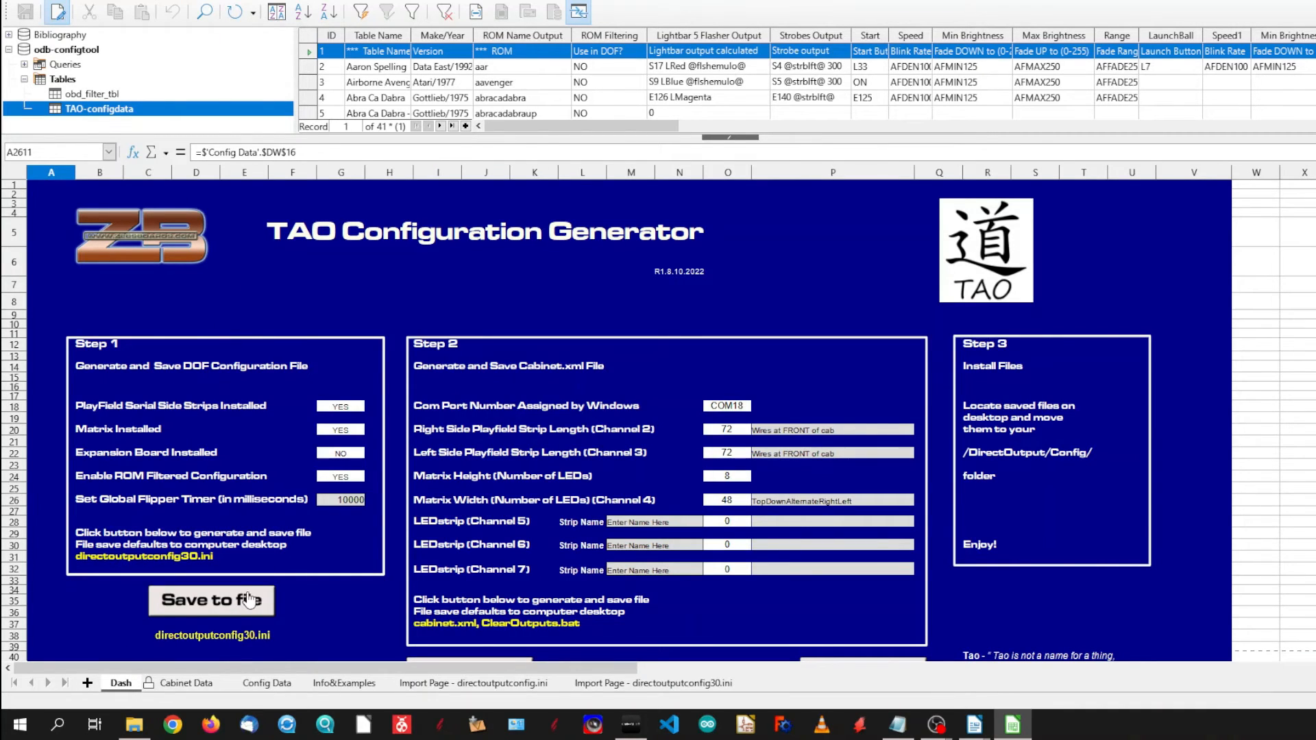
click(203, 604)
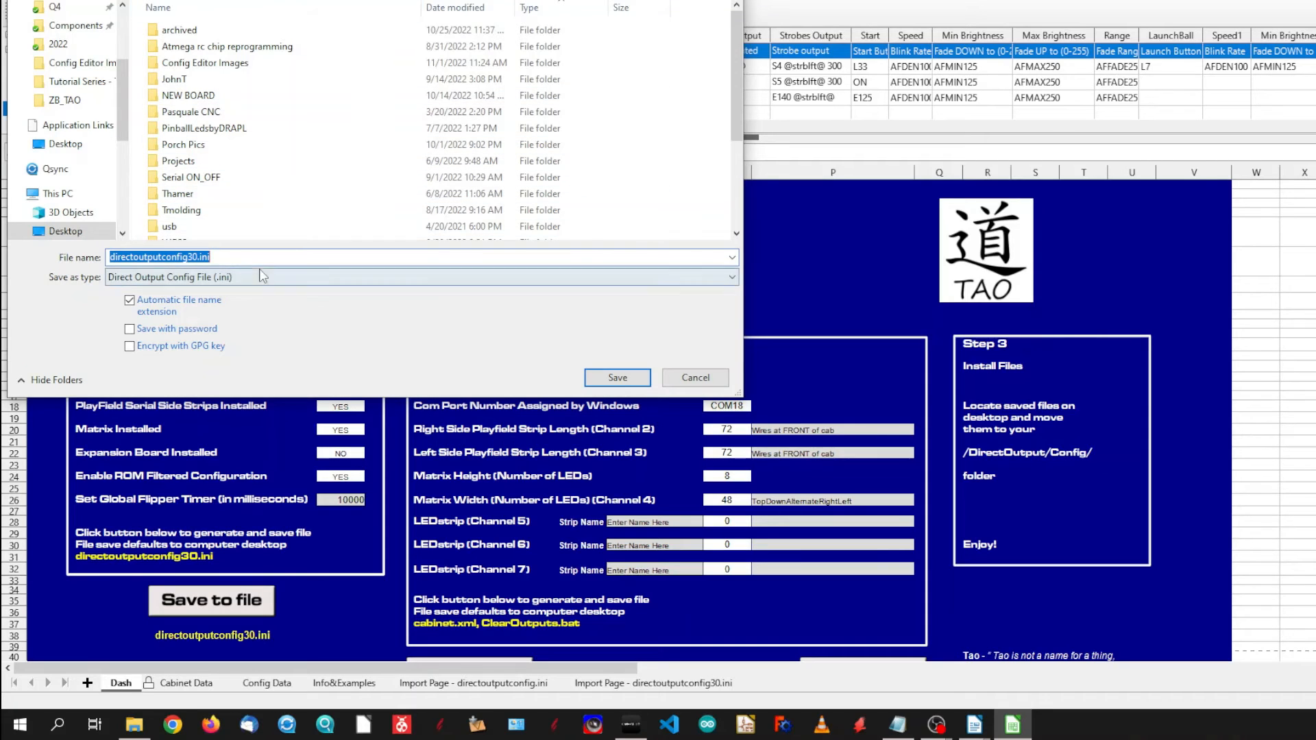
click(618, 379)
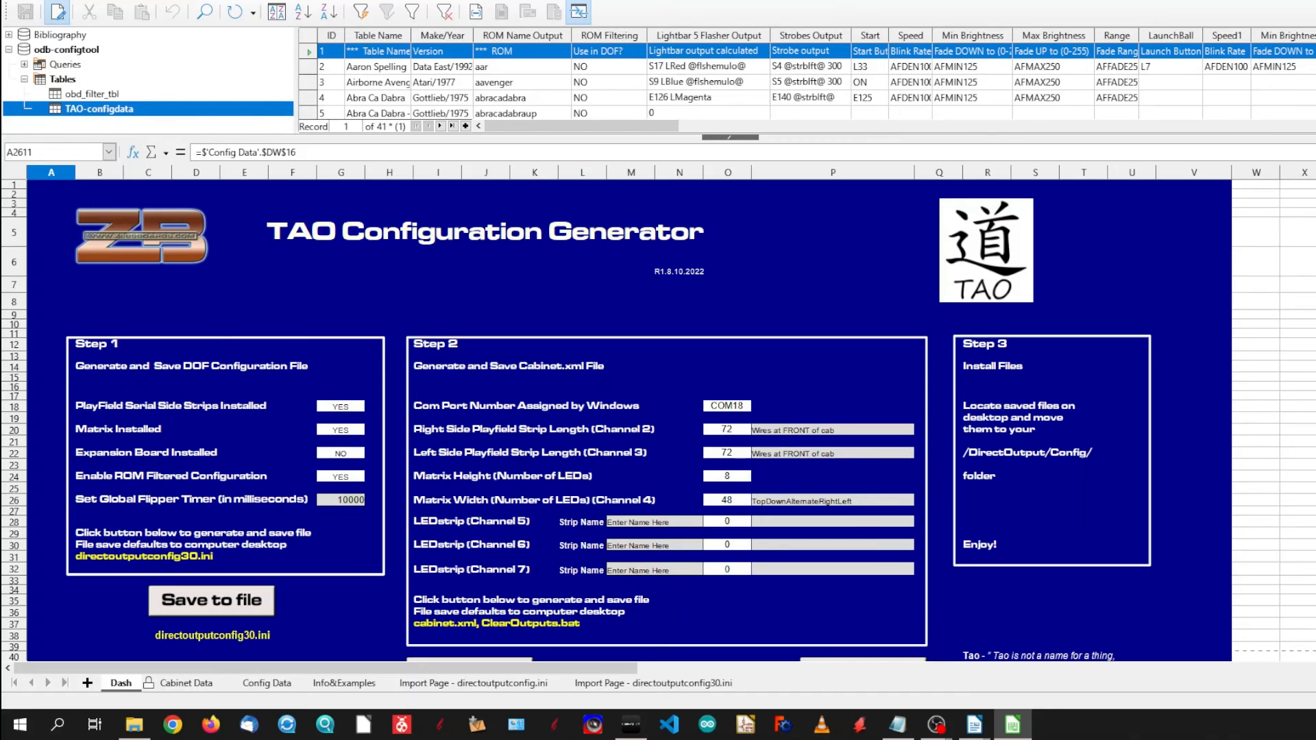
Hide the data sources and close TAO-Configuration-Utility.ods, saving its changes
click(67, 1)
click(119, 337)
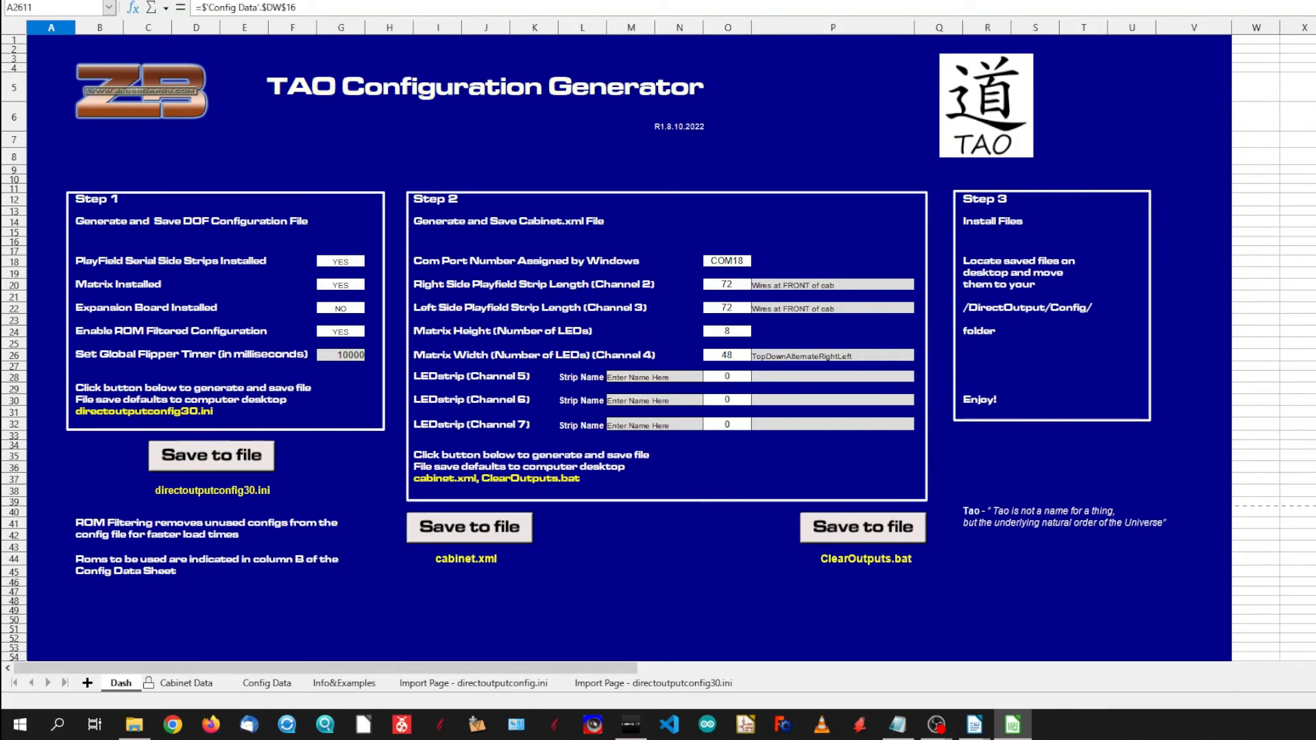
key(alt+F4)
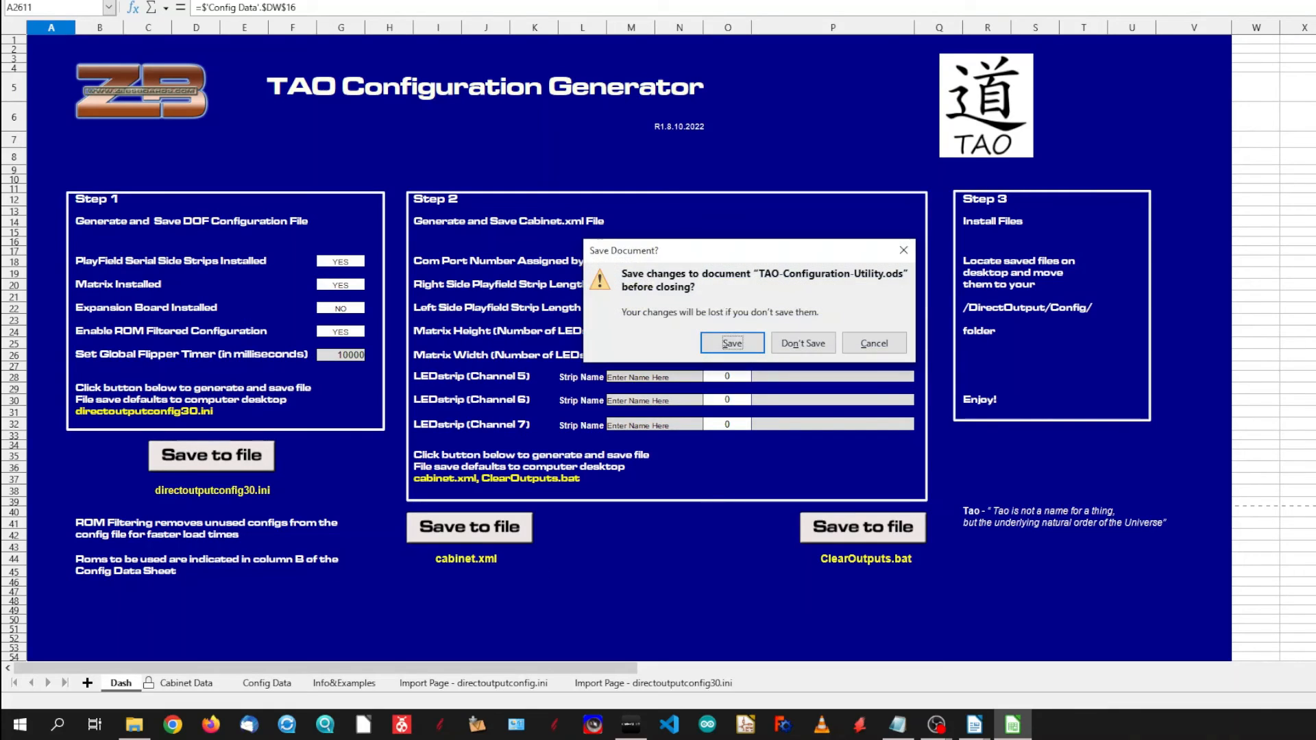
click(732, 343)
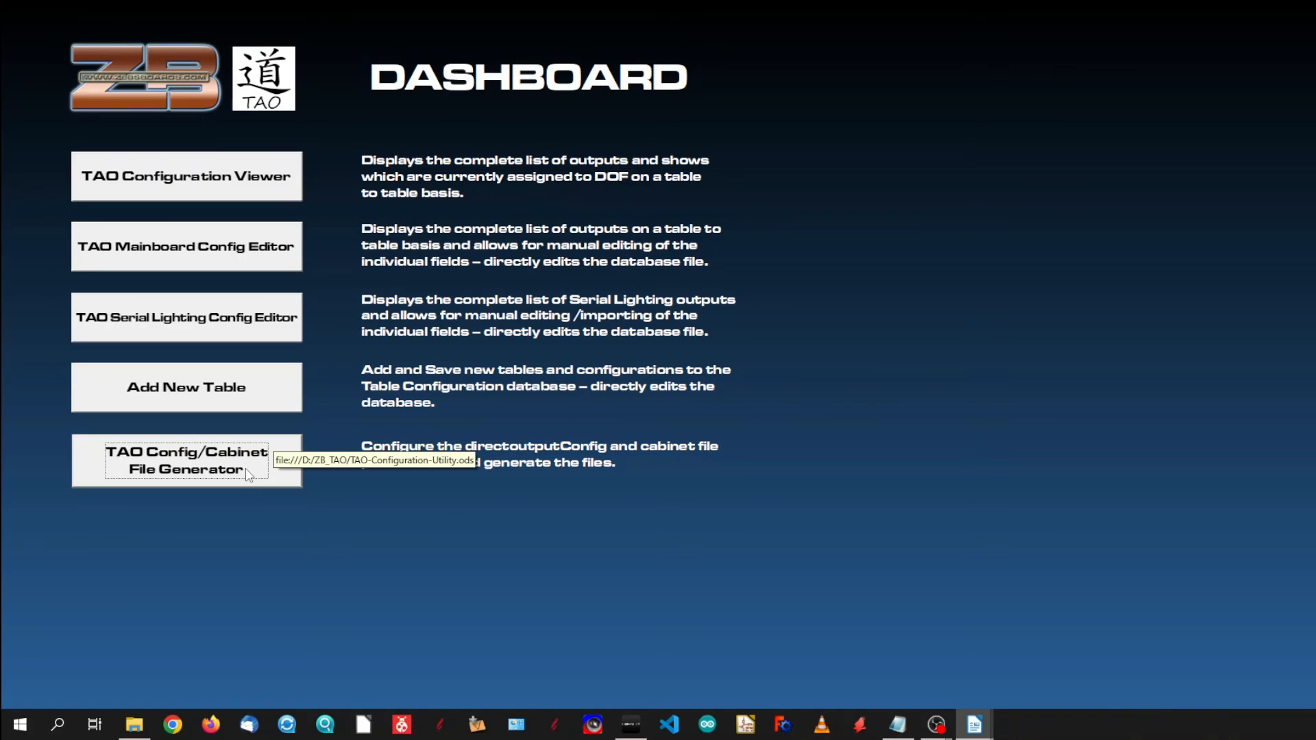
Reopen the TAO Mainboard Config Editor from the dashboard
click(224, 251)
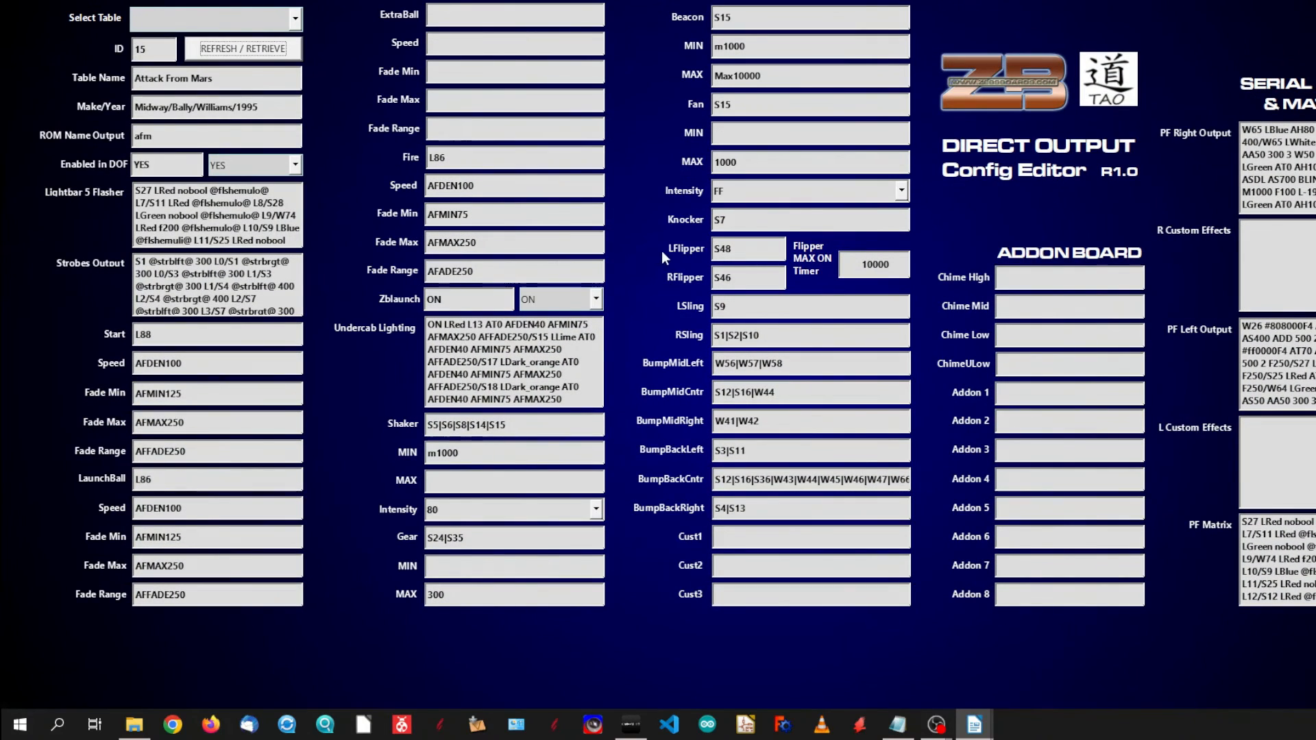